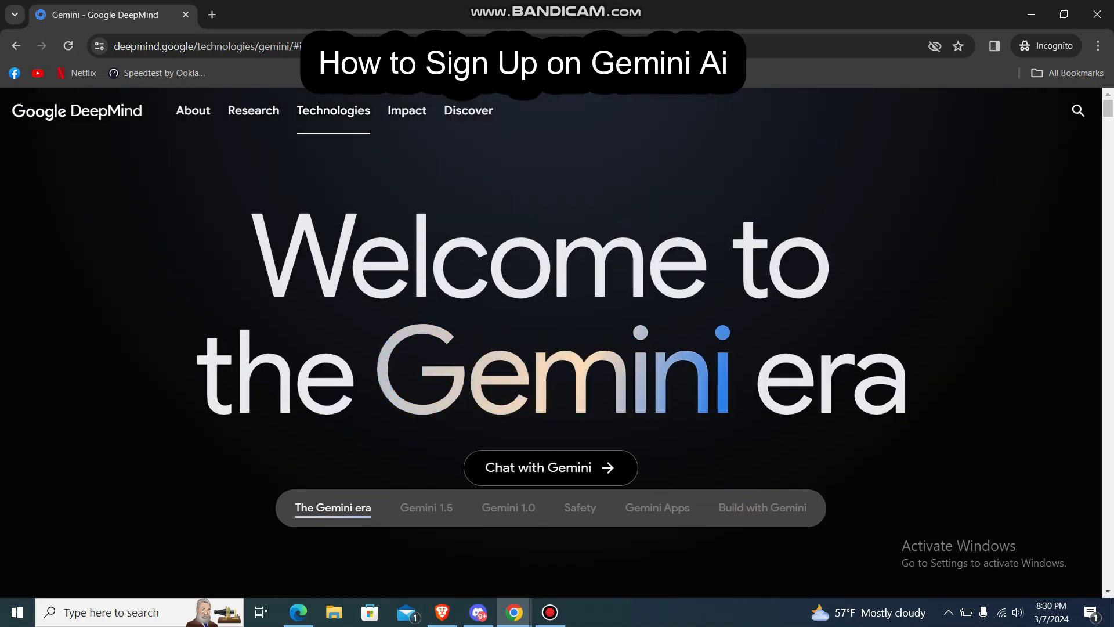
{"action": "scroll", "coordinate": [558, 348], "scroll_direction": "down", "scroll_amount": 3}
{"action": "scroll", "coordinate": [557, 349], "scroll_direction": "down", "scroll_amount": 3}
{"action": "scroll", "coordinate": [557, 349], "scroll_direction": "down", "scroll_amount": 3}
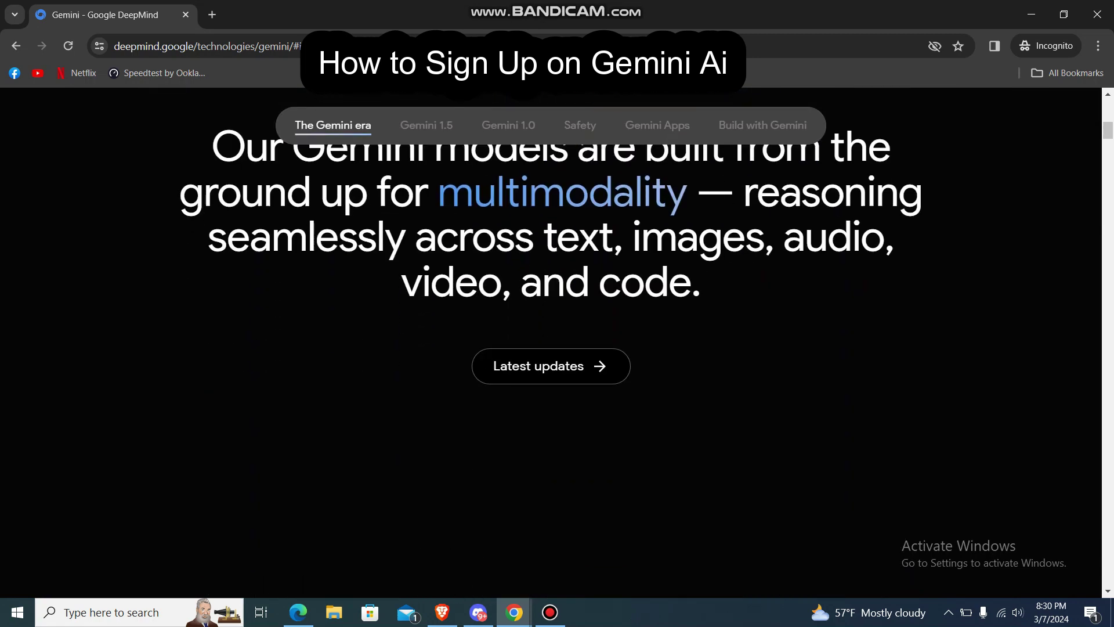
{"action": "scroll", "coordinate": [558, 349], "scroll_direction": "down", "scroll_amount": 3}
{"action": "scroll", "coordinate": [557, 348], "scroll_direction": "down", "scroll_amount": 3}
{"action": "scroll", "coordinate": [558, 348], "scroll_direction": "up", "scroll_amount": 5}
{"action": "scroll", "coordinate": [557, 349], "scroll_direction": "up", "scroll_amount": 5}
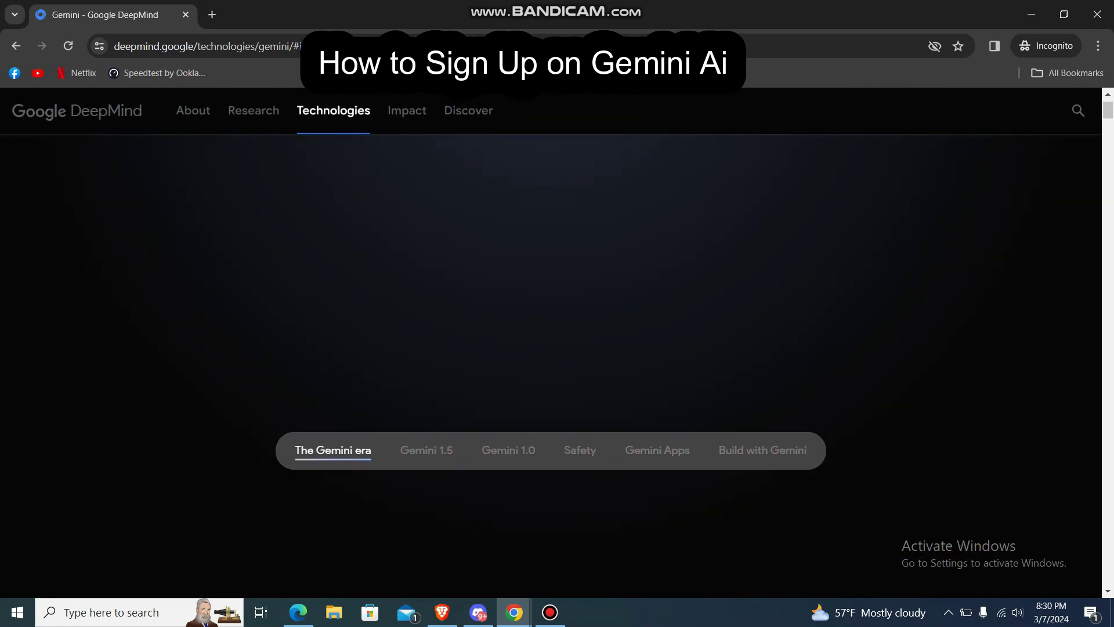
{"action": "scroll", "coordinate": [558, 349], "scroll_direction": "up", "scroll_amount": 3}
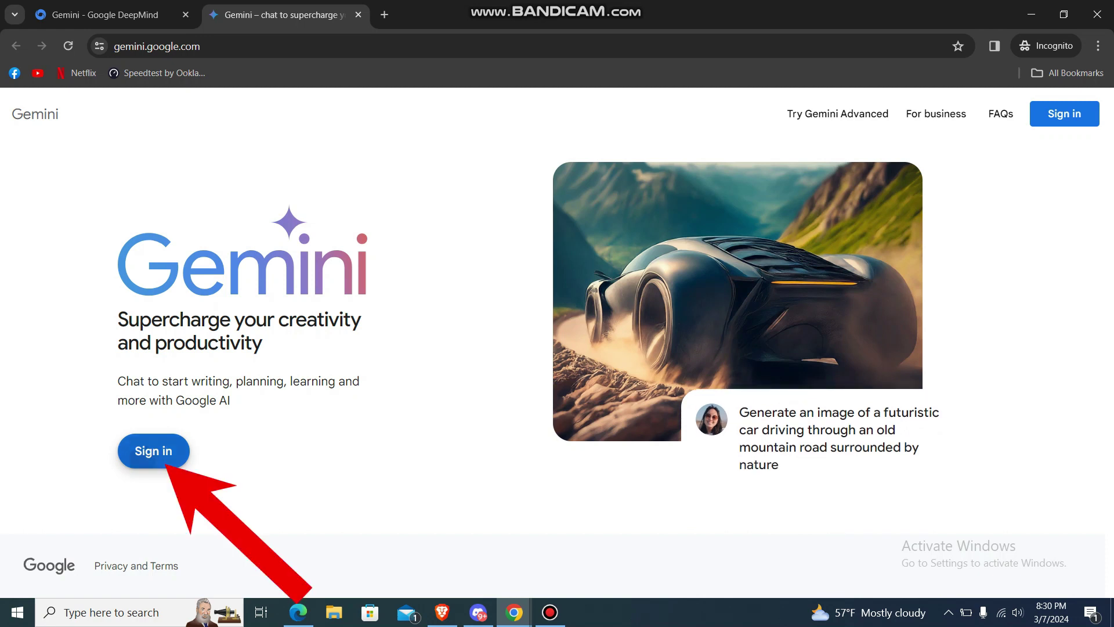
- Start Gemini sign-in and continue with the saved Google account
{"action": "left_click", "coordinate": [153, 450]}
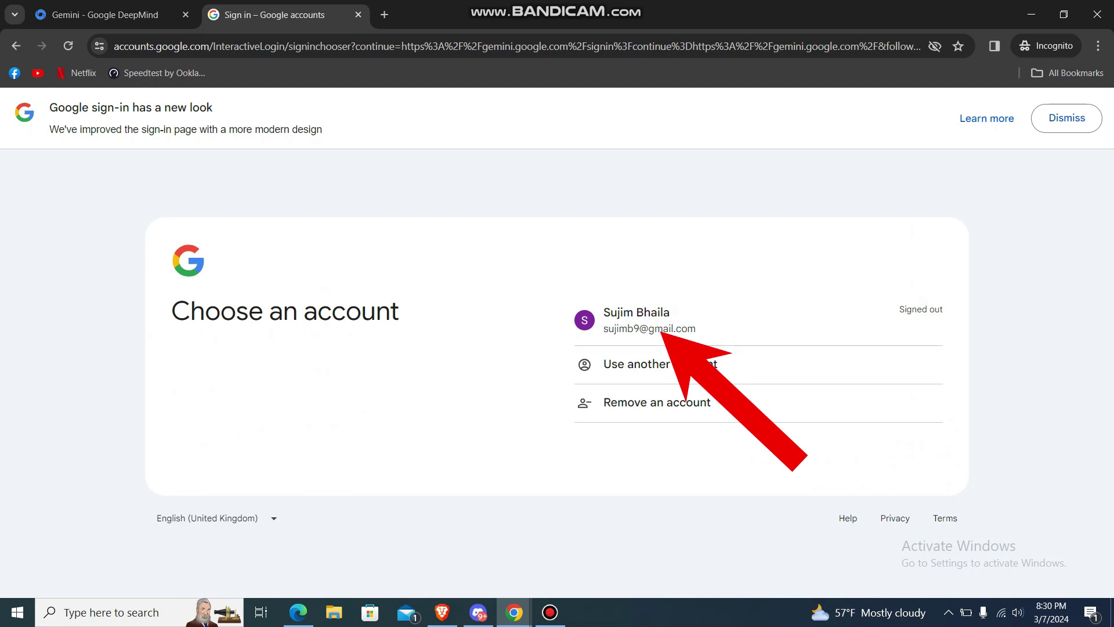
{"action": "left_click", "coordinate": [649, 320]}
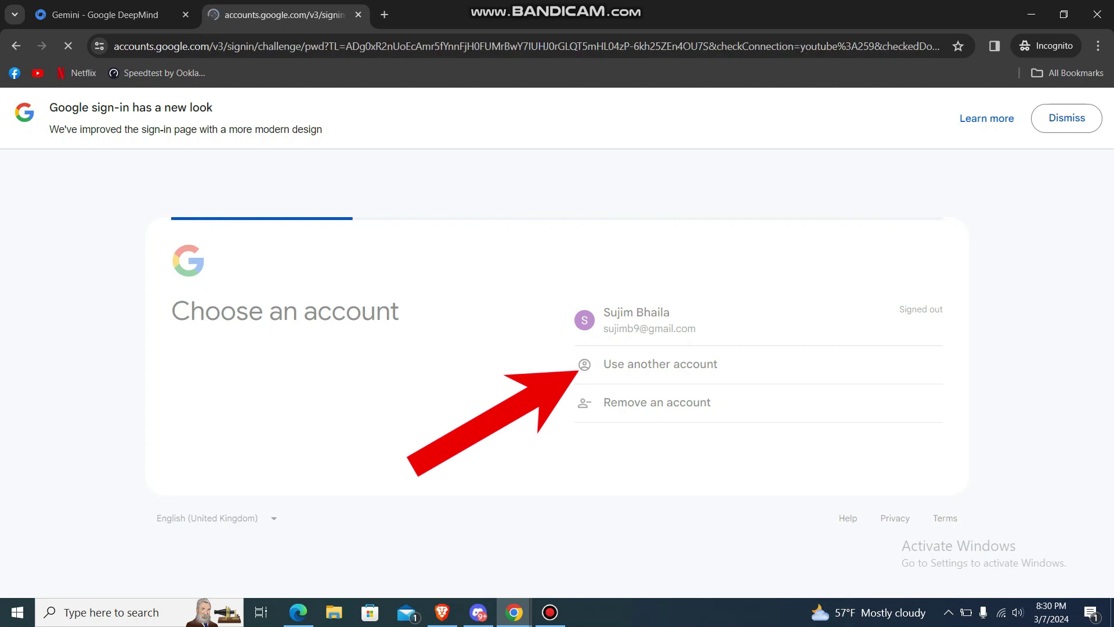
{"action": "type", "text": "•••••••"}
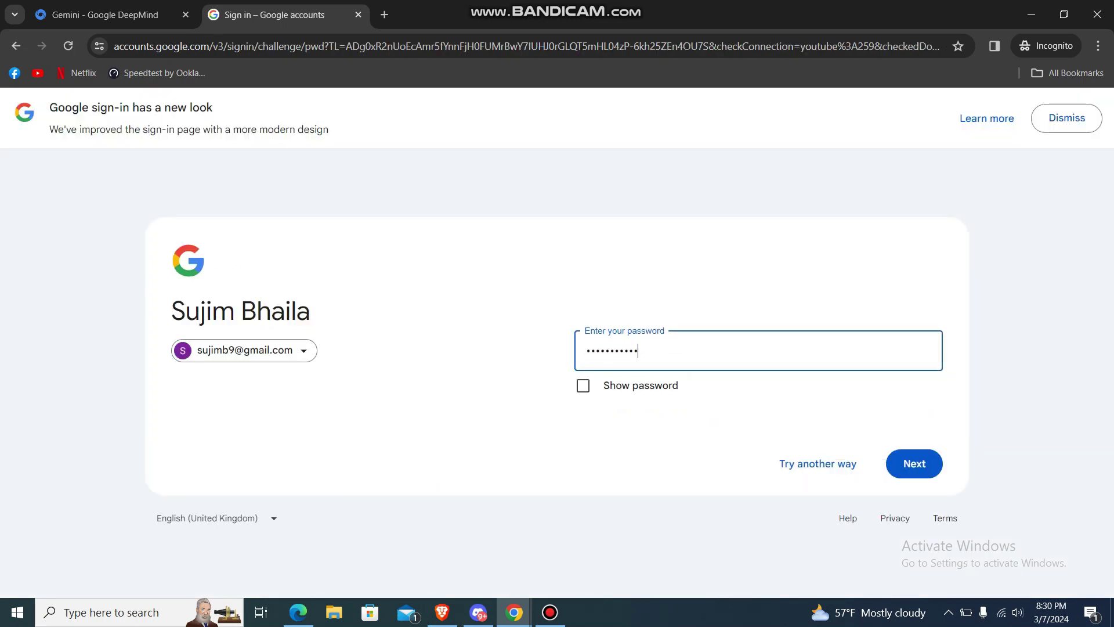
{"action": "type", "text": "••••••••••••"}
- Submit the password, then resubmit it after the Wrong password error
{"action": "key", "text": "Return"}
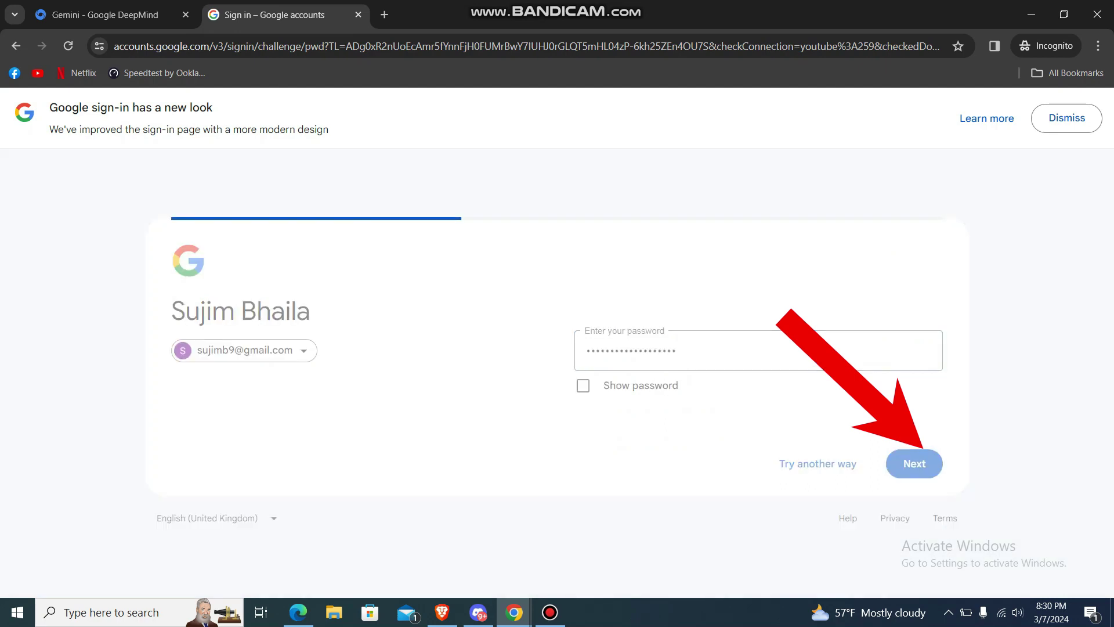
{"action": "type", "text": "••••••••••••"}
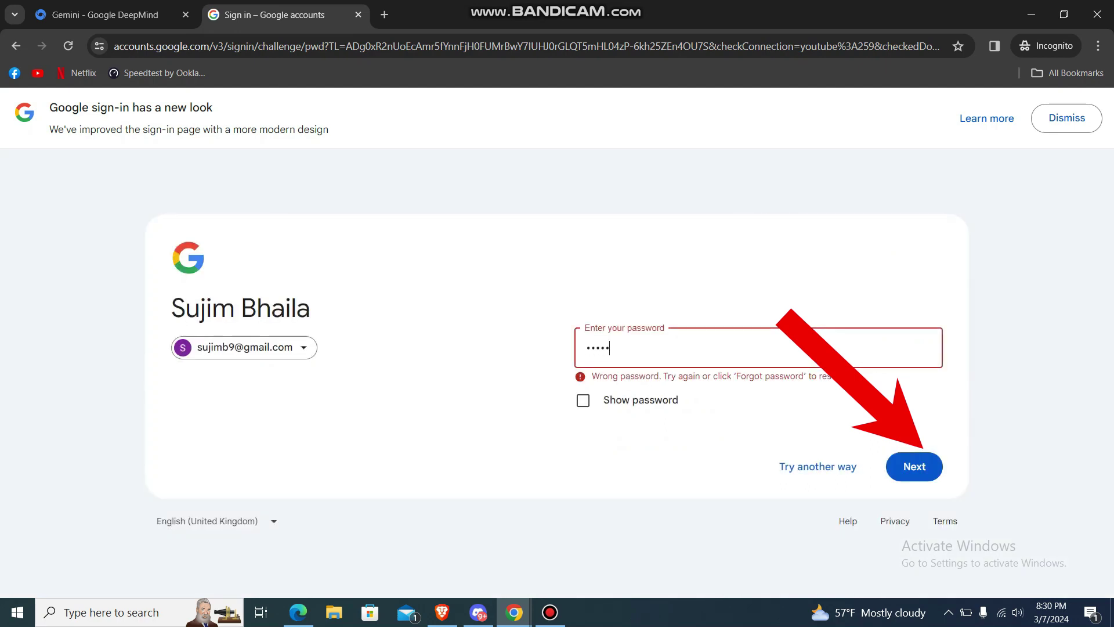
{"action": "type", "text": "••••••"}
{"action": "key", "text": "Return"}
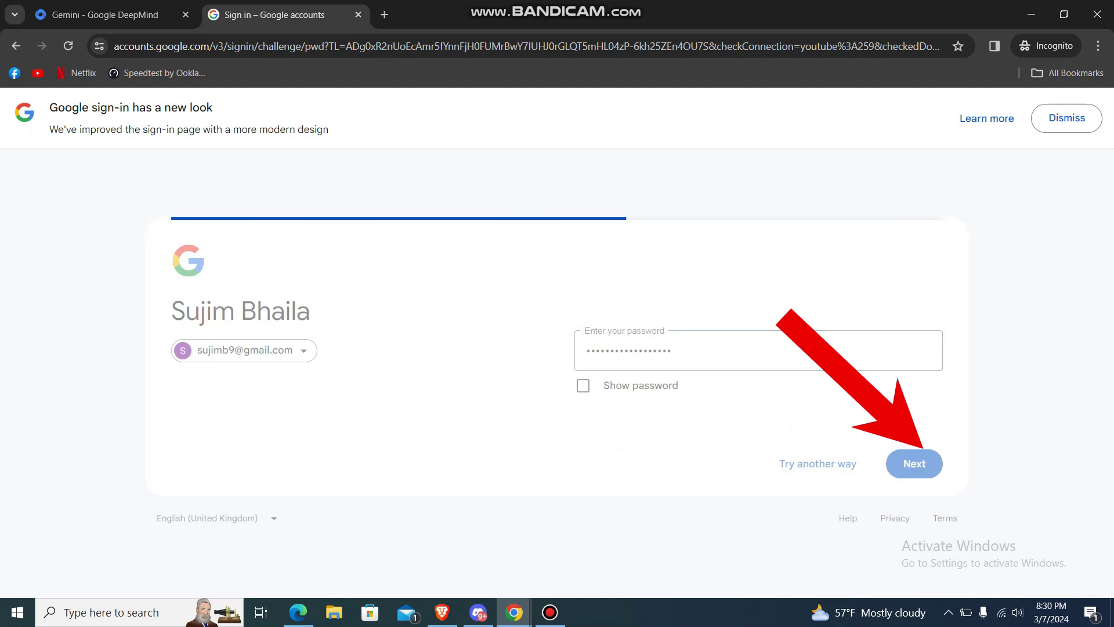